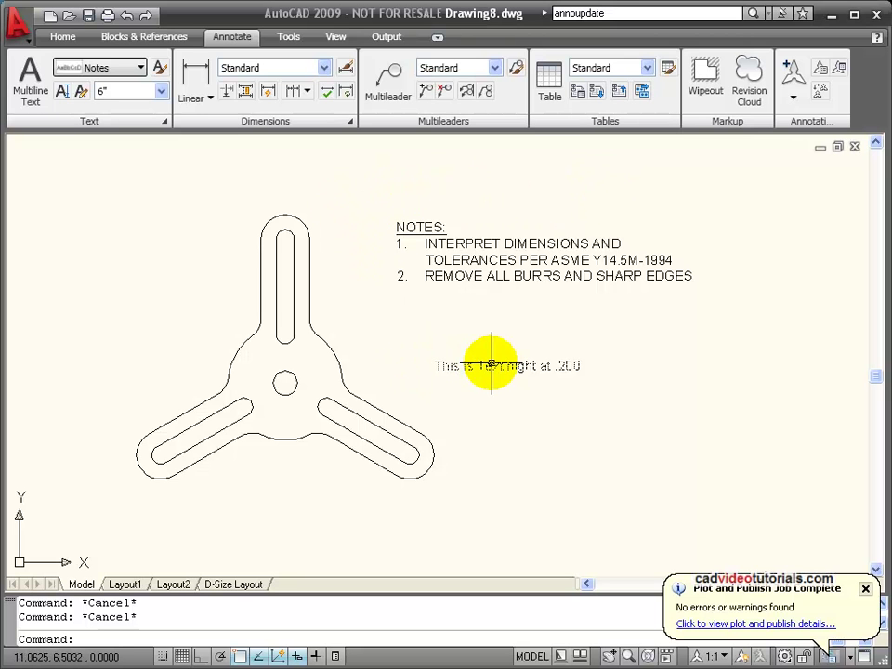
- Select the two-item NOTES mtext block in Drawing8.dwg
{"action": "left_click", "coordinate": [473, 235]}
{"action": "left_click", "coordinate": [669, 182]}
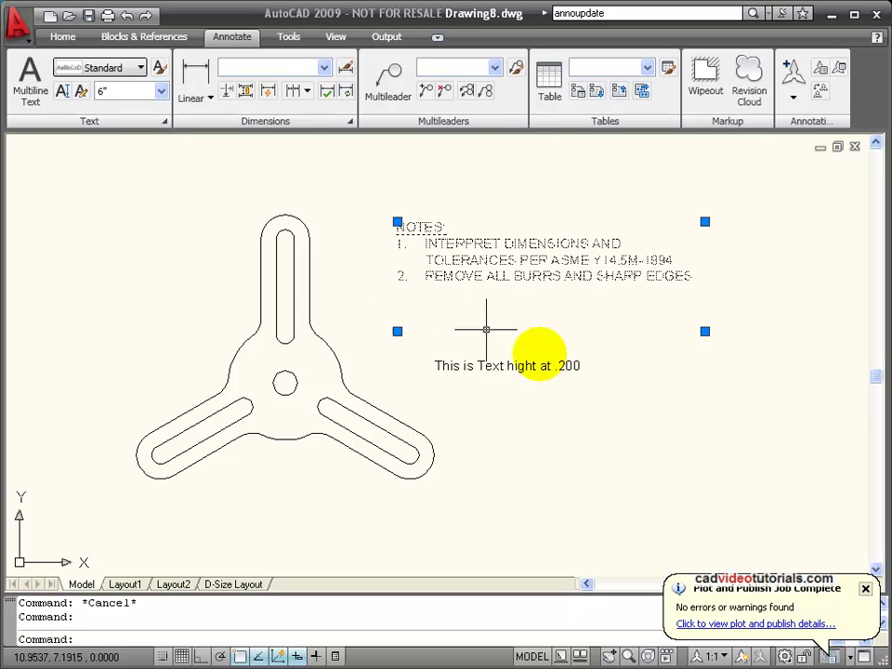
- Move the NOTES list to the right, placing it above the '.200' text line
{"action": "right_click", "coordinate": [552, 510]}
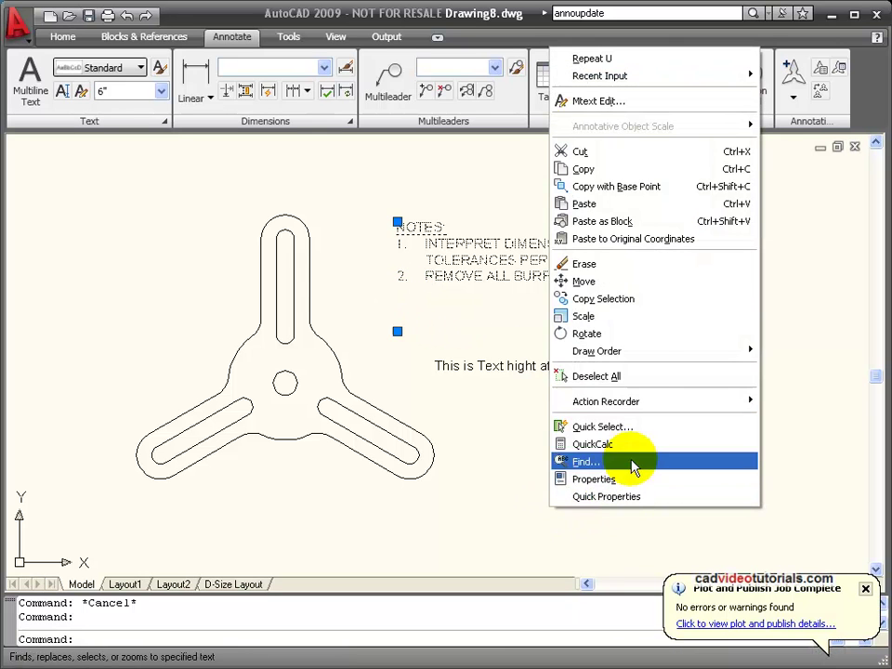
{"action": "left_click", "coordinate": [676, 292]}
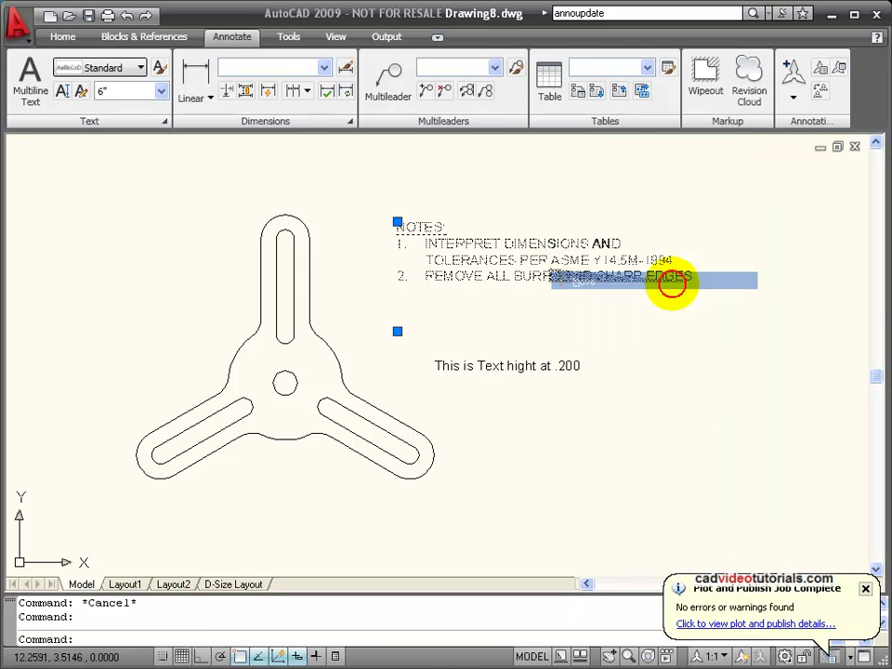
{"action": "left_click", "coordinate": [402, 242]}
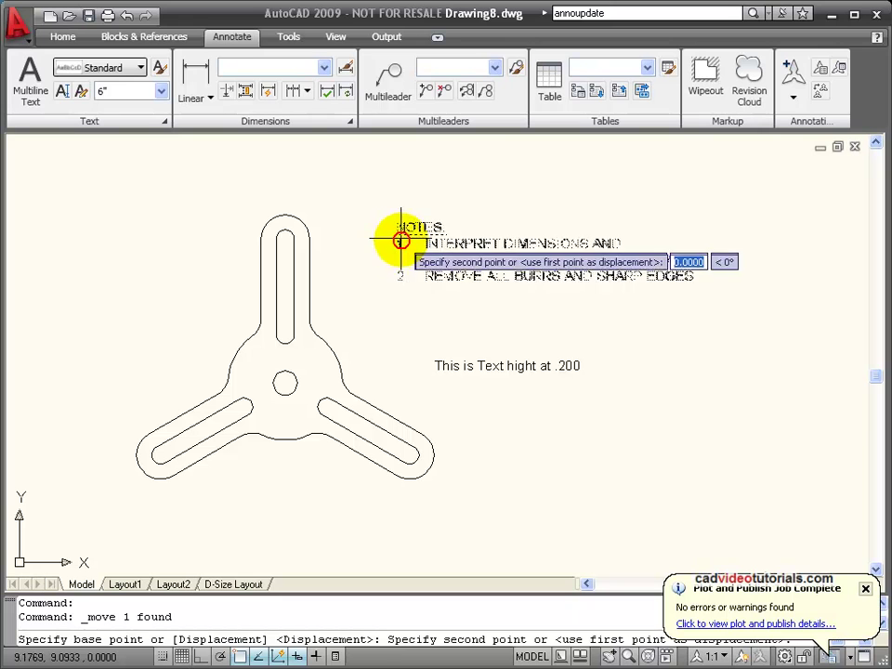
{"action": "left_click", "coordinate": [509, 248]}
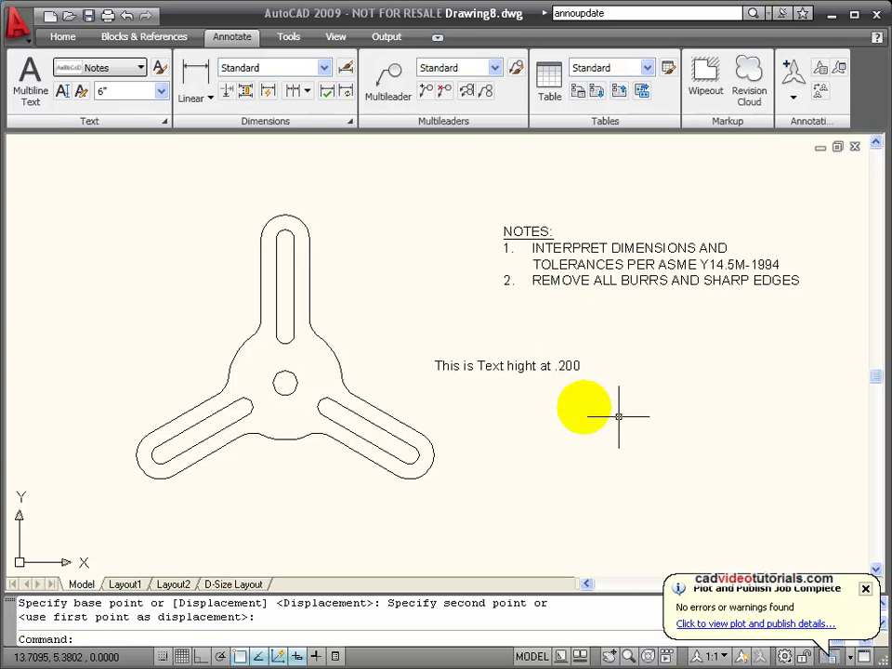
- Shift the 'This is Text hight at .200' line lower right using its grip
{"action": "left_click", "coordinate": [510, 361]}
{"action": "left_click", "coordinate": [435, 369]}
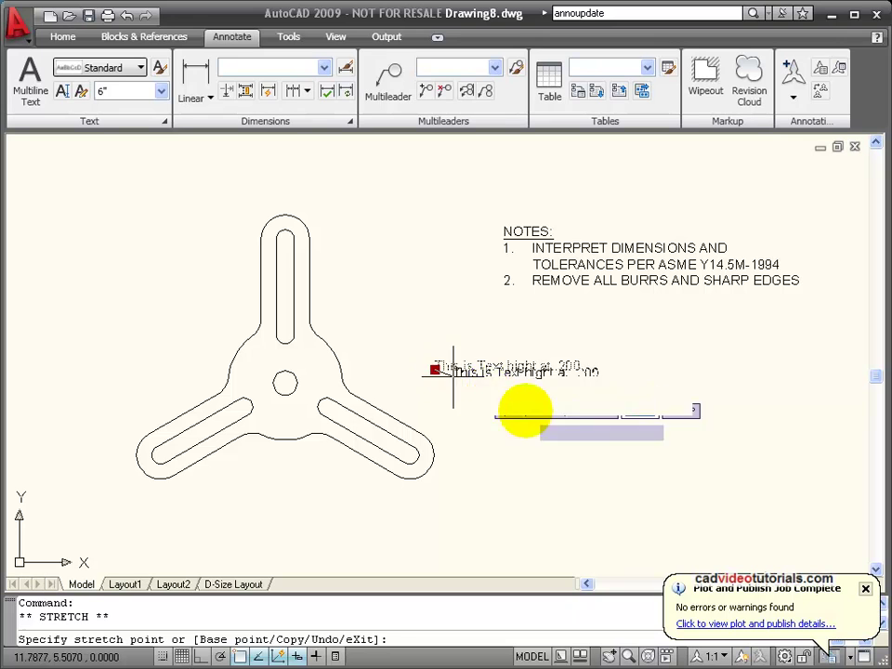
{"action": "left_click", "coordinate": [552, 430]}
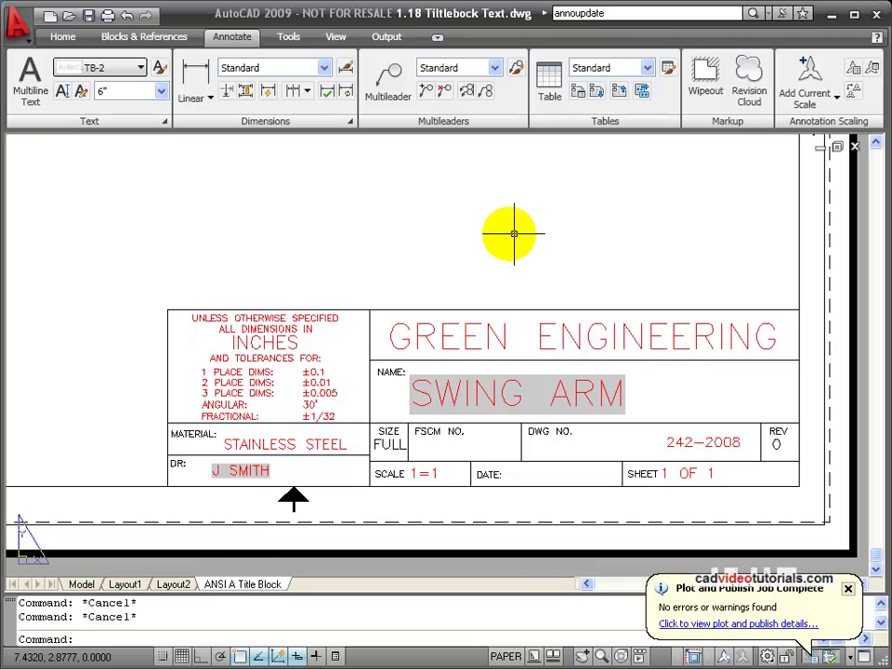
- Put the GREEN ENGINEERING title into DDEDIT and highlight all of its text
{"action": "double_click", "coordinate": [491, 332]}
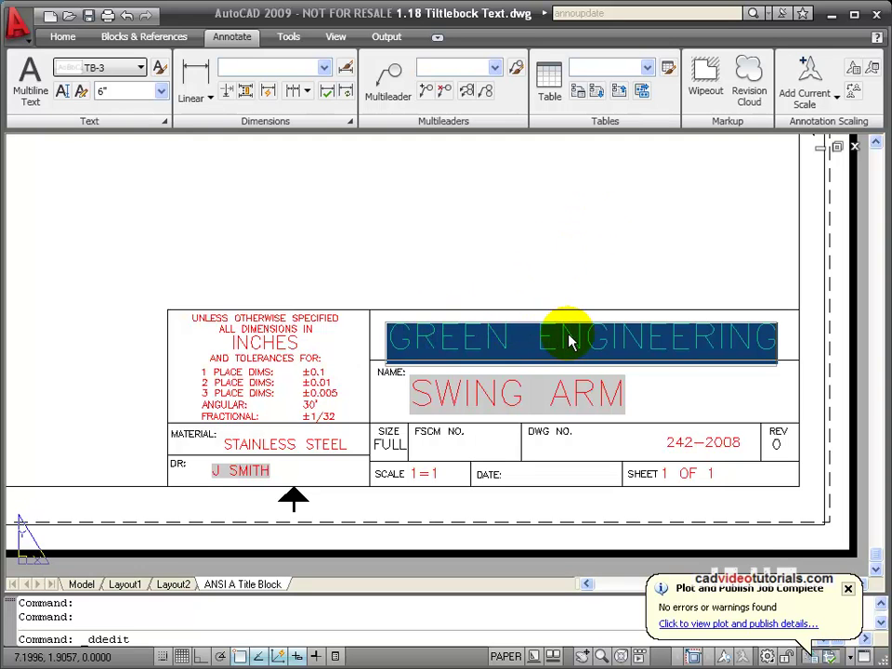
{"action": "left_click", "coordinate": [513, 337]}
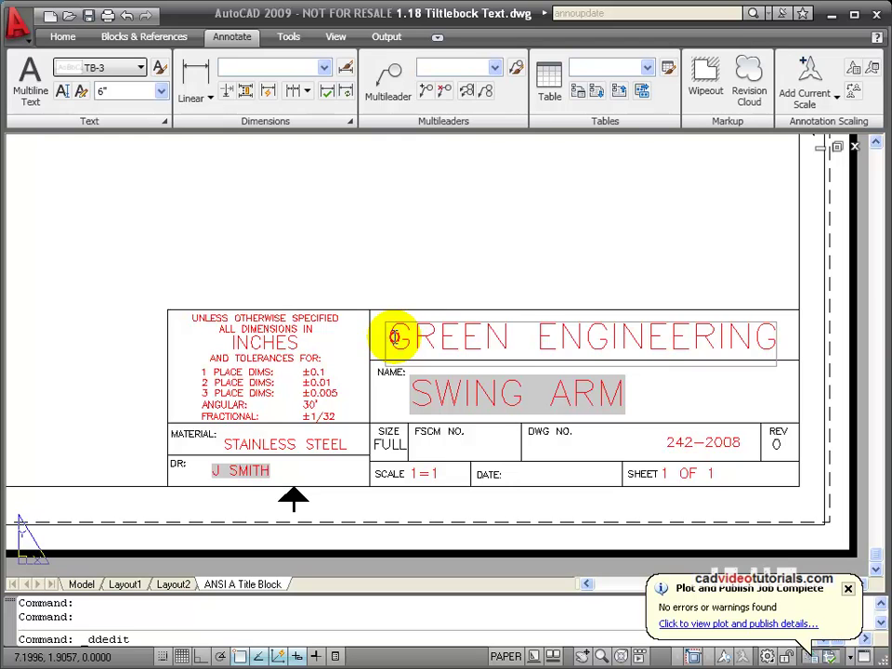
{"action": "left_click_drag", "start_coordinate": [392, 337], "coordinate": [780, 322]}
- Change the title's case to lowercase 'green engineering' and end DDEDIT
{"action": "right_click", "coordinate": [606, 356]}
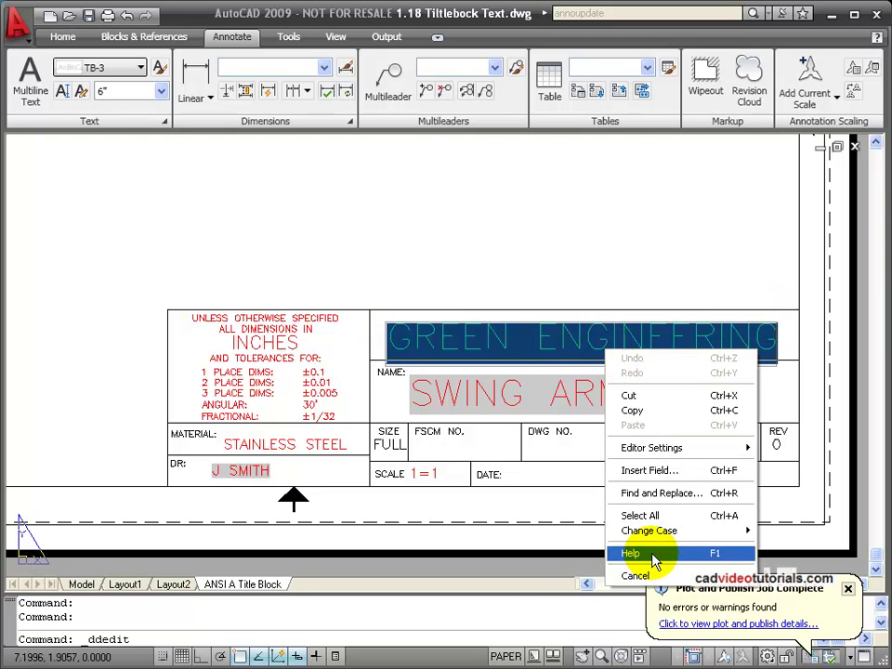
{"action": "mouse_move", "coordinate": [658, 537]}
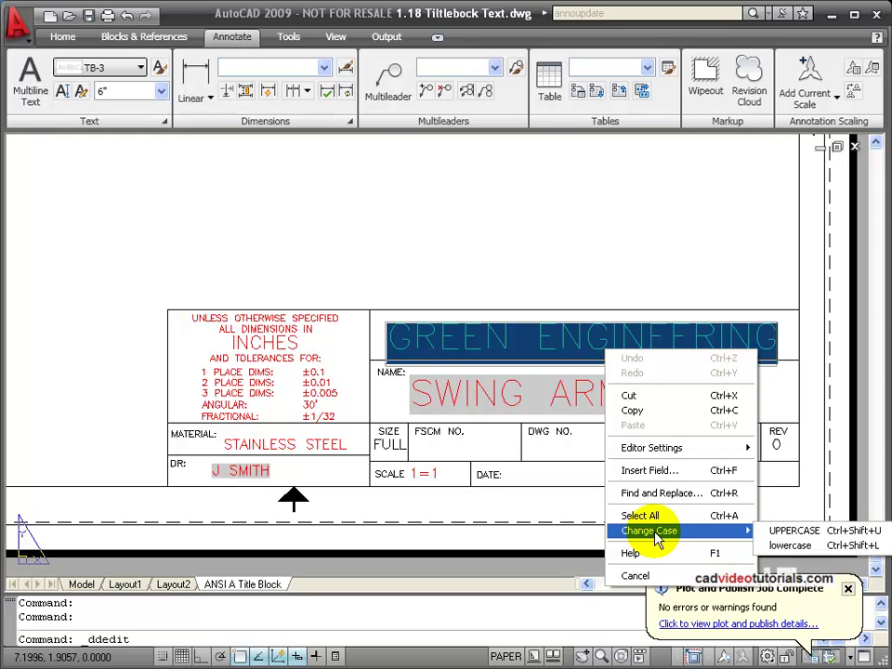
{"action": "left_click", "coordinate": [777, 547]}
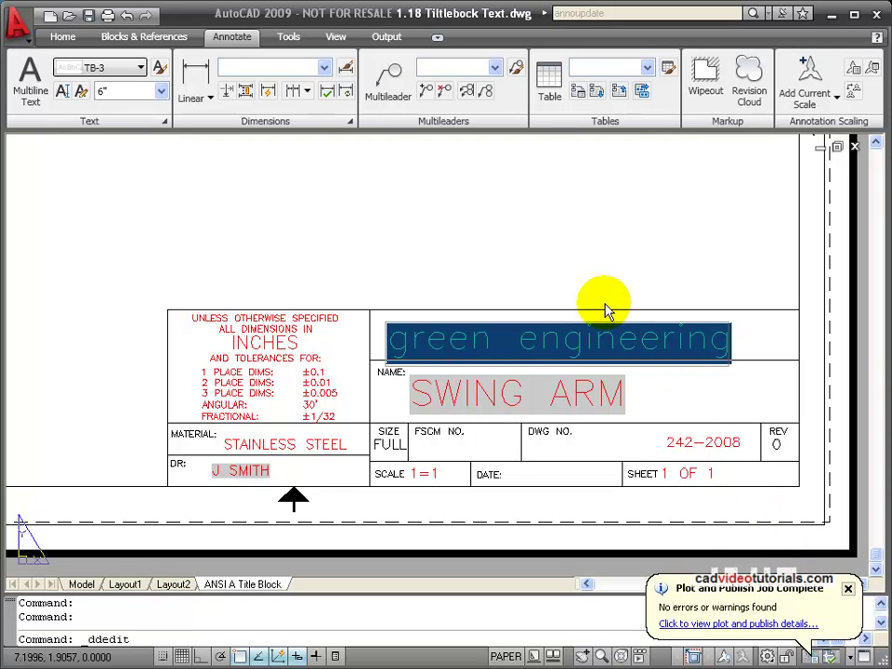
{"action": "left_click", "coordinate": [563, 316]}
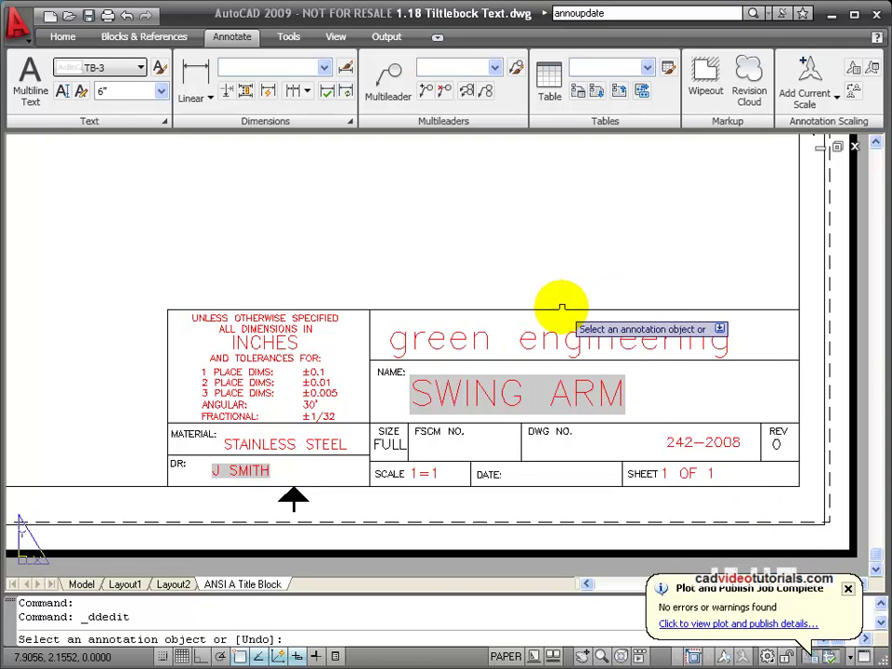
{"action": "key", "text": "Return"}
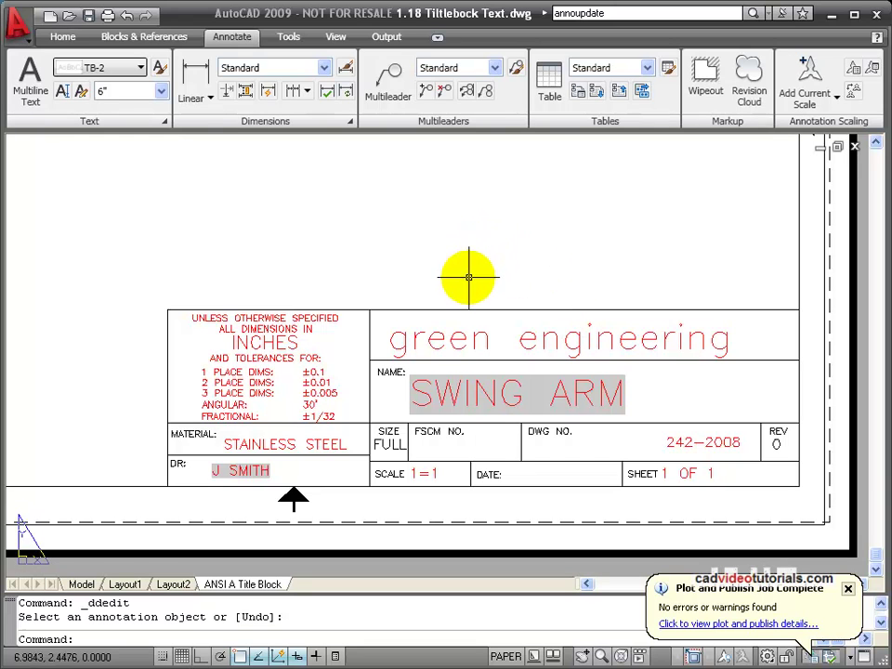
{"action": "key", "text": "Escape"}
{"action": "key", "text": "Escape"}
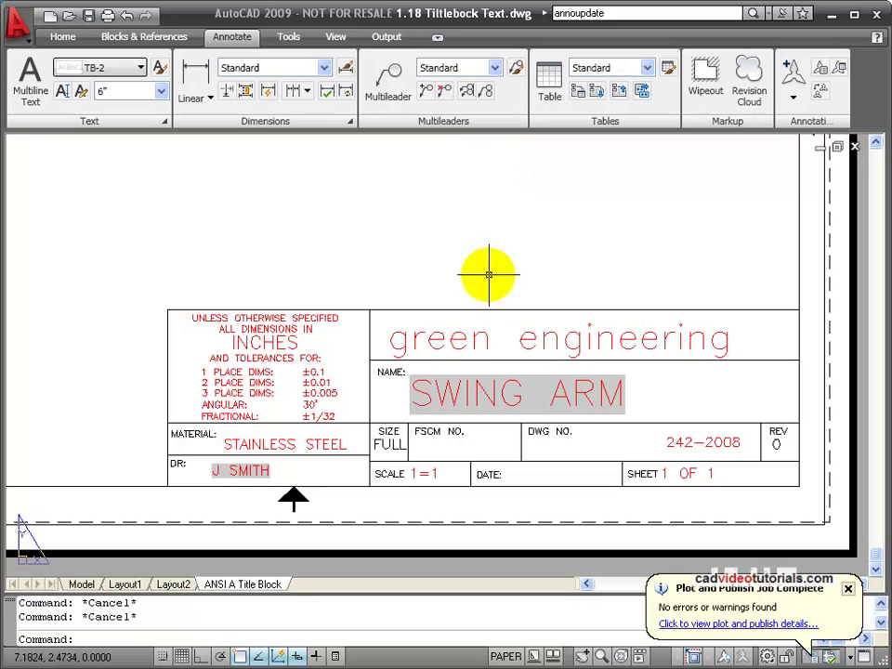
{"action": "left_click", "coordinate": [483, 335]}
{"action": "double_click", "coordinate": [483, 335]}
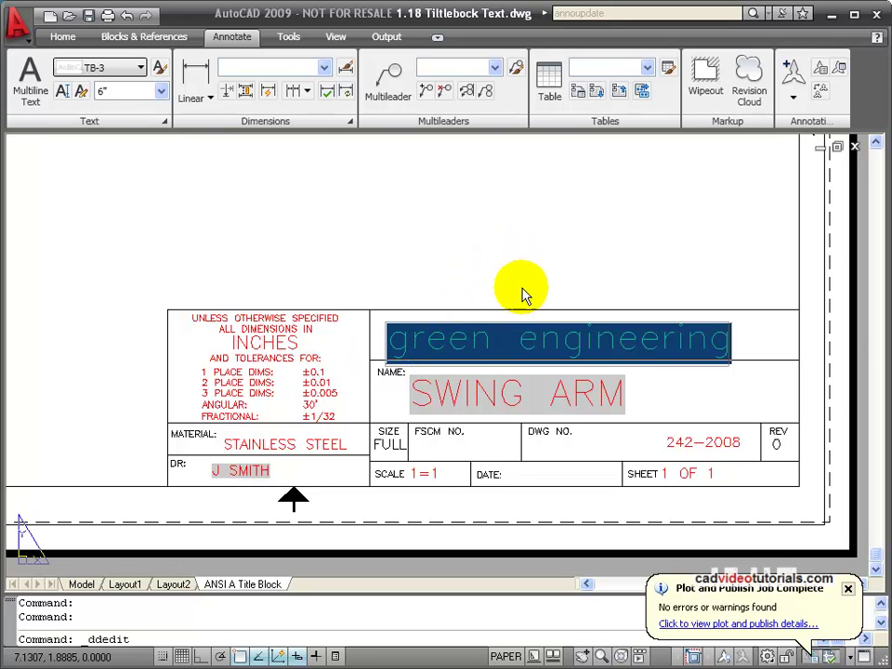
{"action": "left_click", "coordinate": [497, 255]}
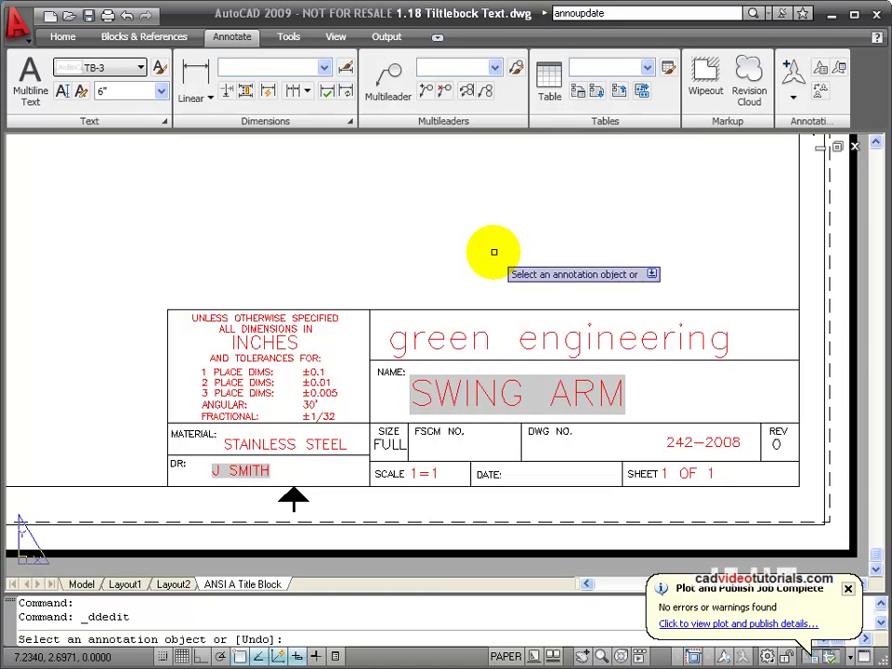
{"action": "key", "text": "Escape"}
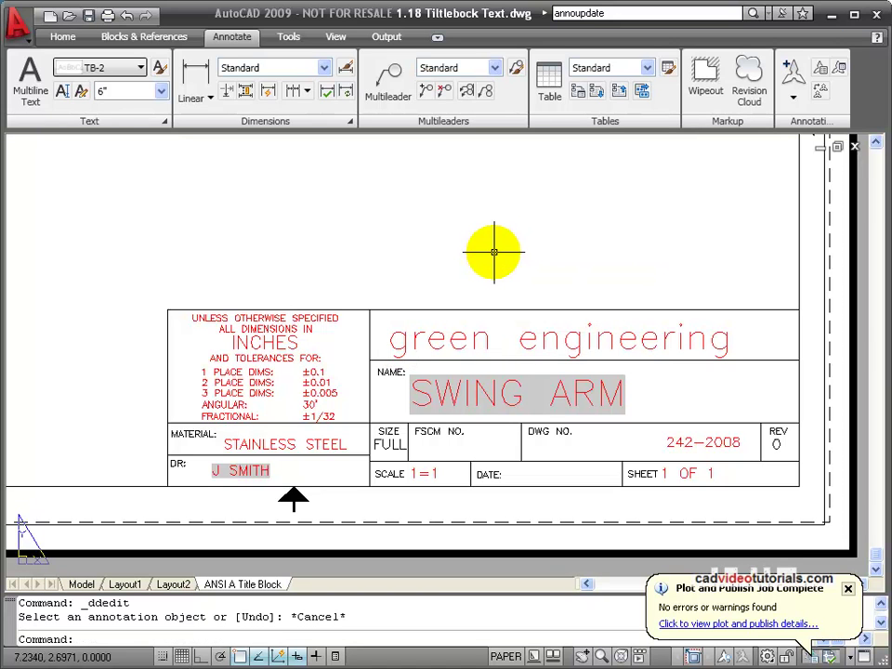
- Open the tolerance notes block in the multiline text editor, then close the editor
{"action": "left_click", "coordinate": [284, 334]}
{"action": "key", "text": "Delete"}
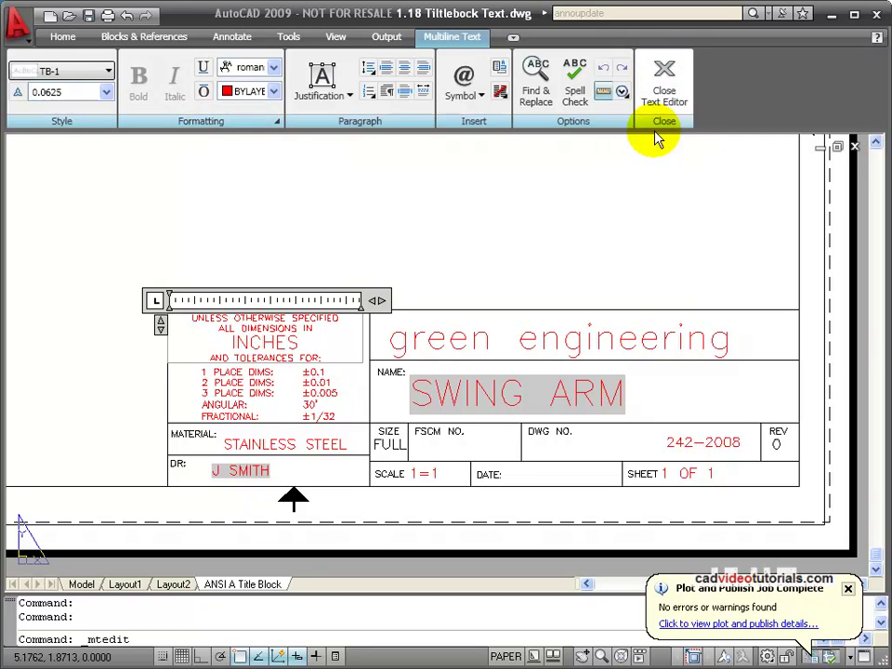
{"action": "left_click", "coordinate": [665, 82]}
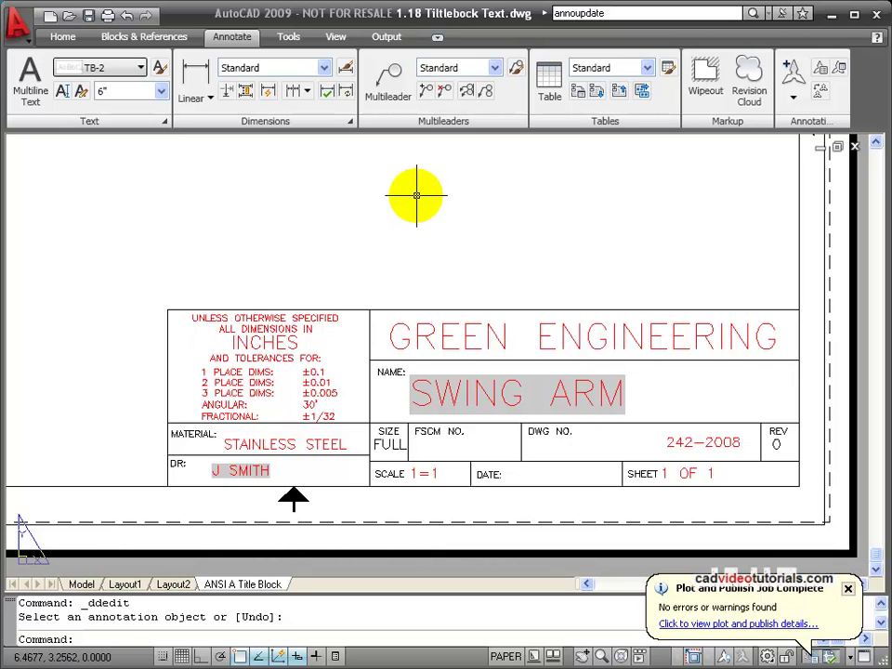
- In Properties, set the GREEN ENGINEERING heading's height to 0.125, keeping style TB-3
{"action": "left_click", "coordinate": [492, 337]}
{"action": "left_click", "coordinate": [498, 336]}
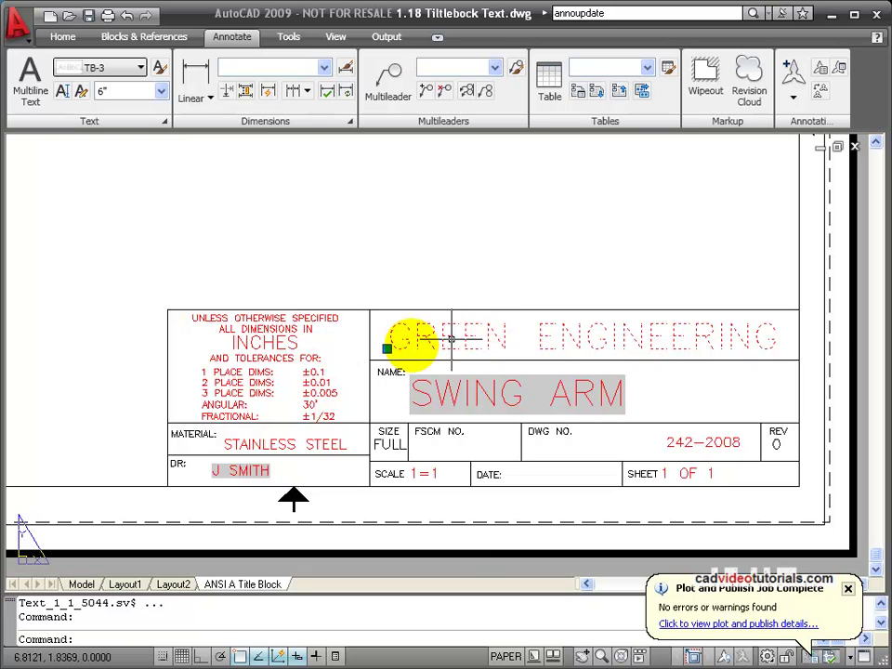
{"action": "right_click", "coordinate": [453, 508]}
{"action": "left_click", "coordinate": [508, 480]}
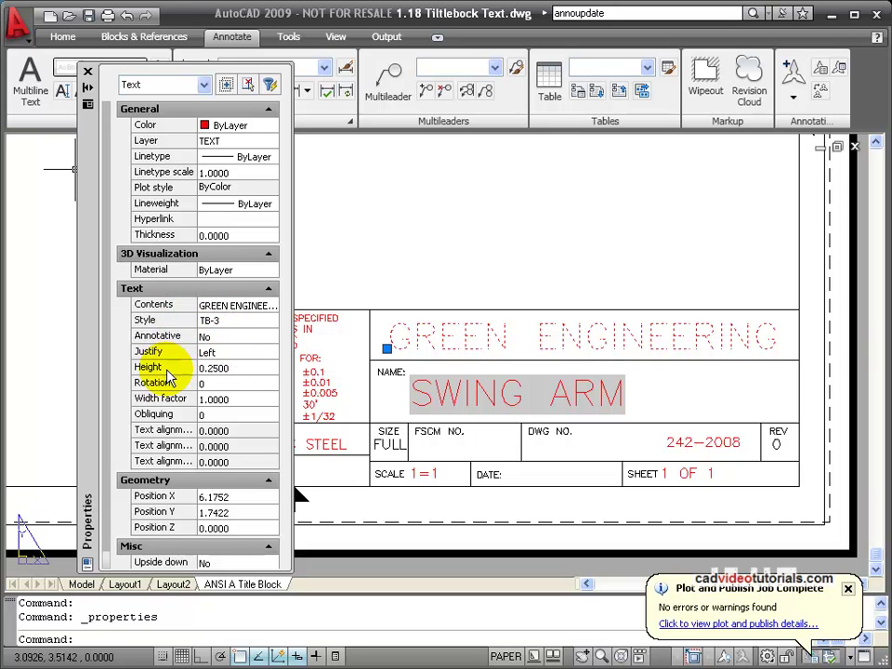
{"action": "left_click", "coordinate": [249, 322]}
{"action": "left_click", "coordinate": [272, 320]}
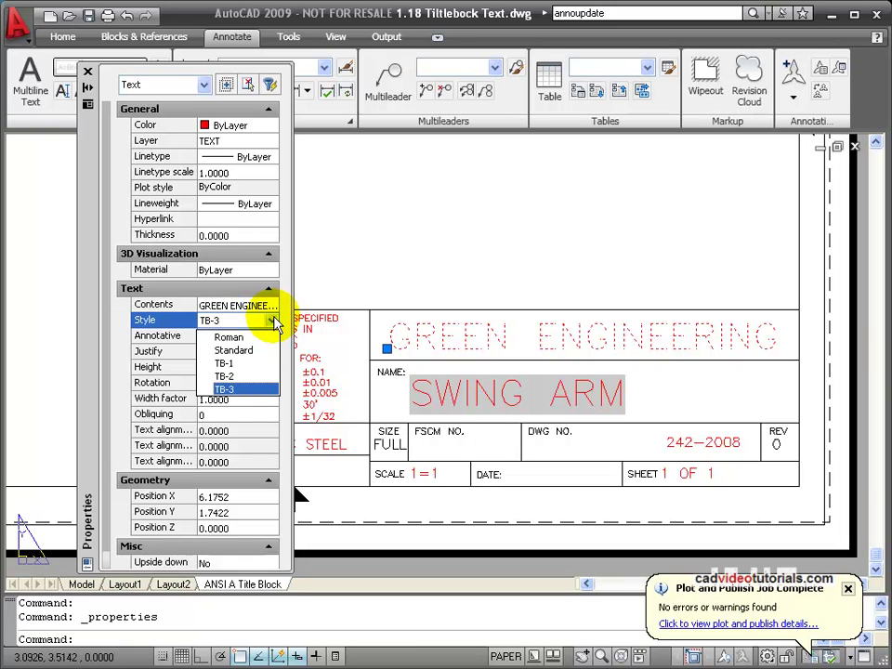
{"action": "left_click", "coordinate": [274, 320]}
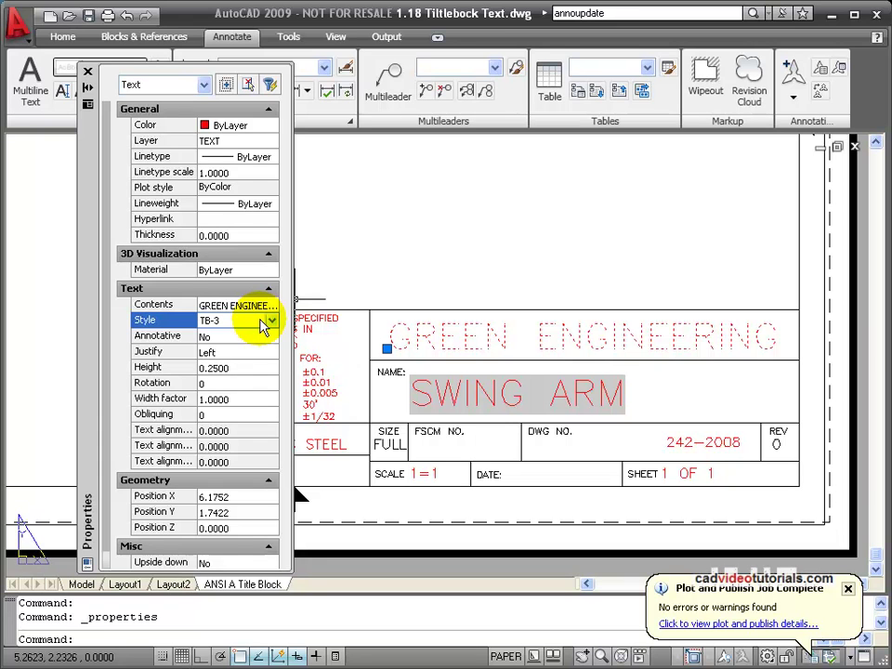
{"action": "left_click", "coordinate": [236, 367]}
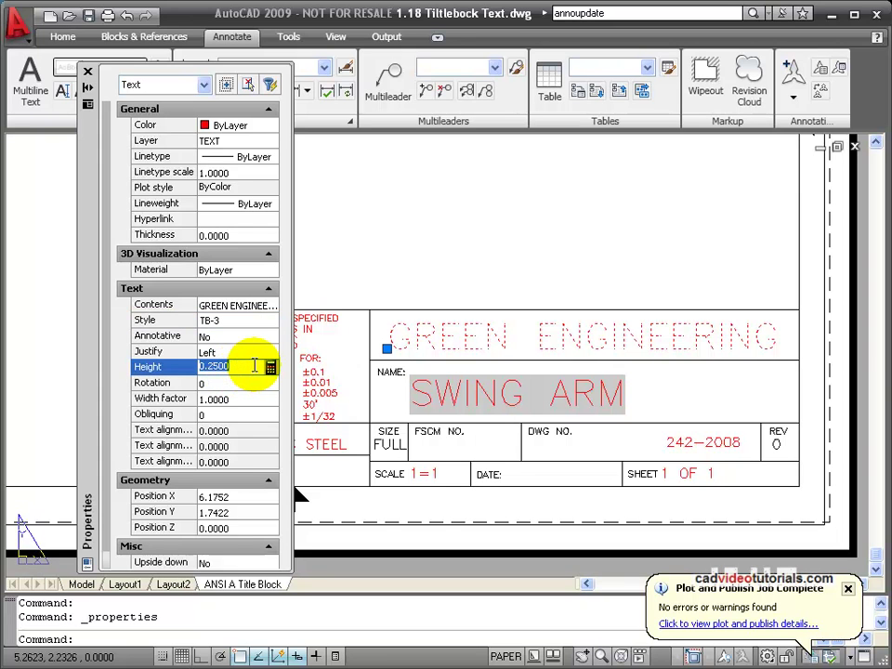
{"action": "type", "text": ".125"}
{"action": "key", "text": "Tab"}
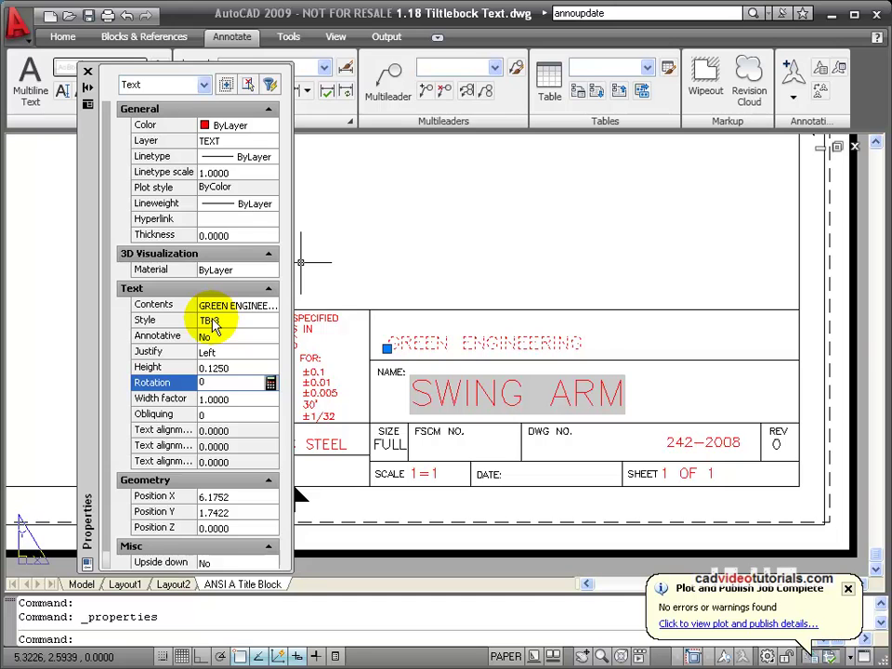
{"action": "left_click", "coordinate": [85, 71]}
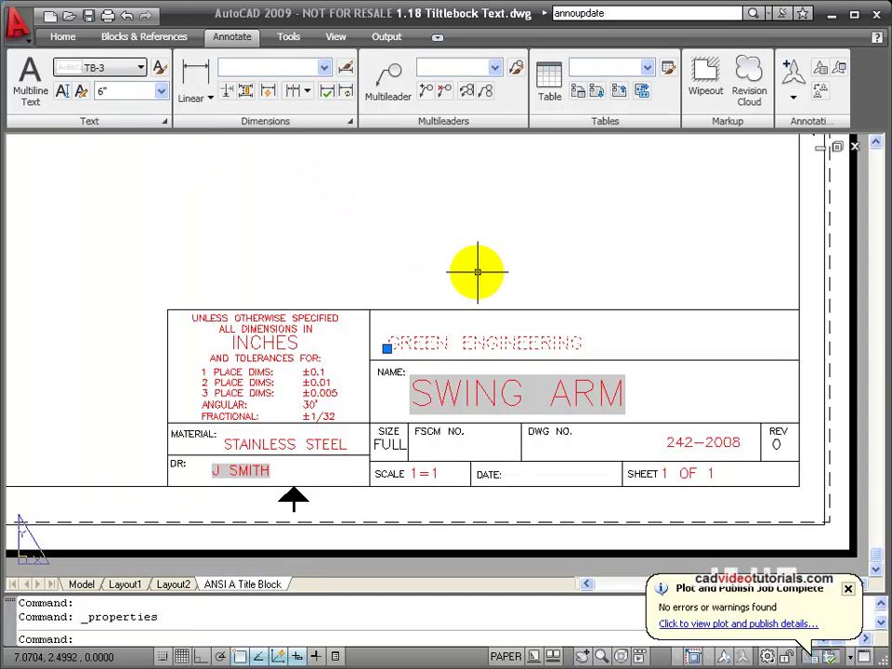
- Open the UNLESS OTHERWISE SPECIFIED note's Contents from Properties in the multiline text editor
{"action": "key", "text": "Escape"}
{"action": "key", "text": "Escape"}
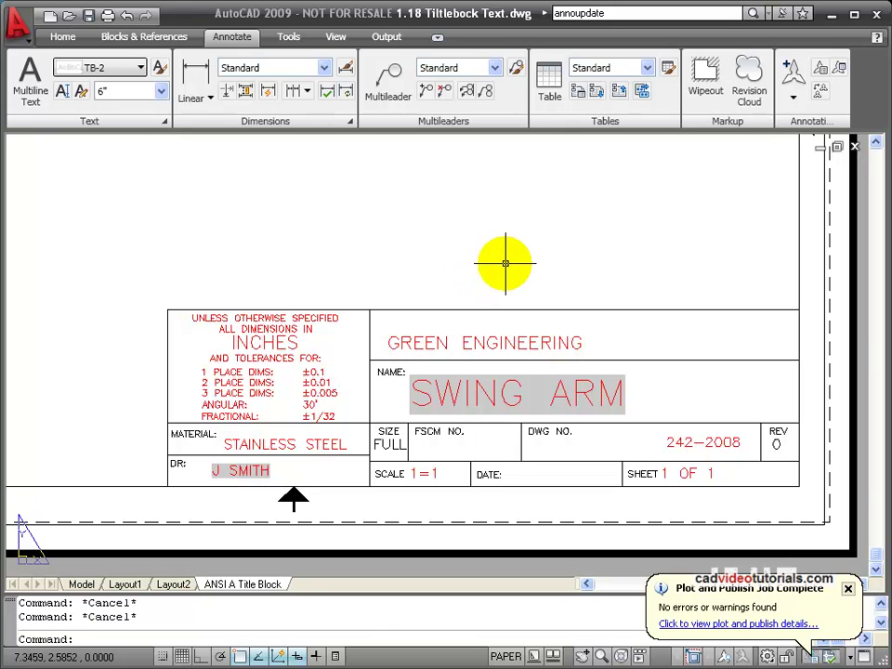
{"action": "left_click", "coordinate": [277, 310]}
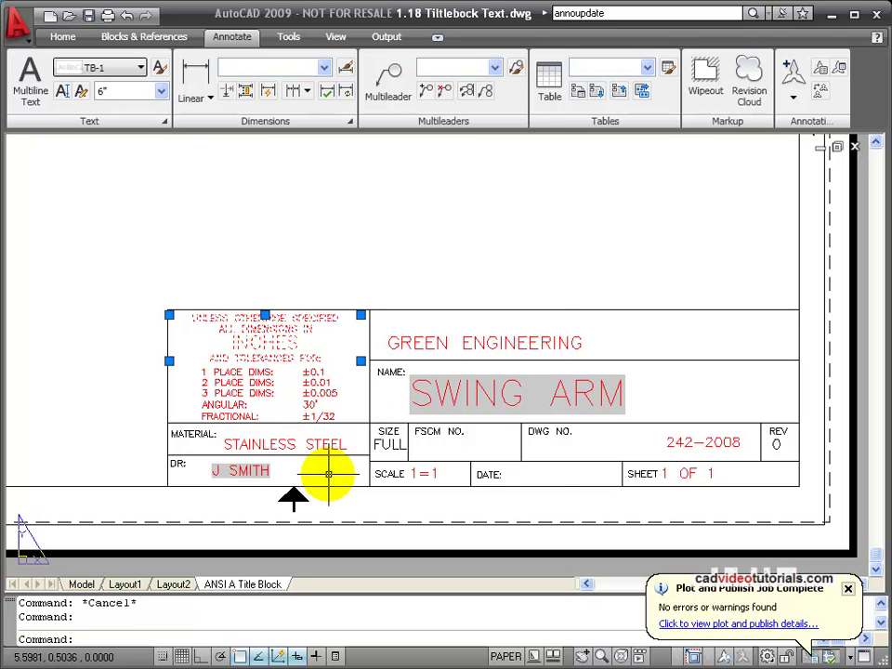
{"action": "right_click", "coordinate": [352, 511]}
{"action": "left_click", "coordinate": [446, 498]}
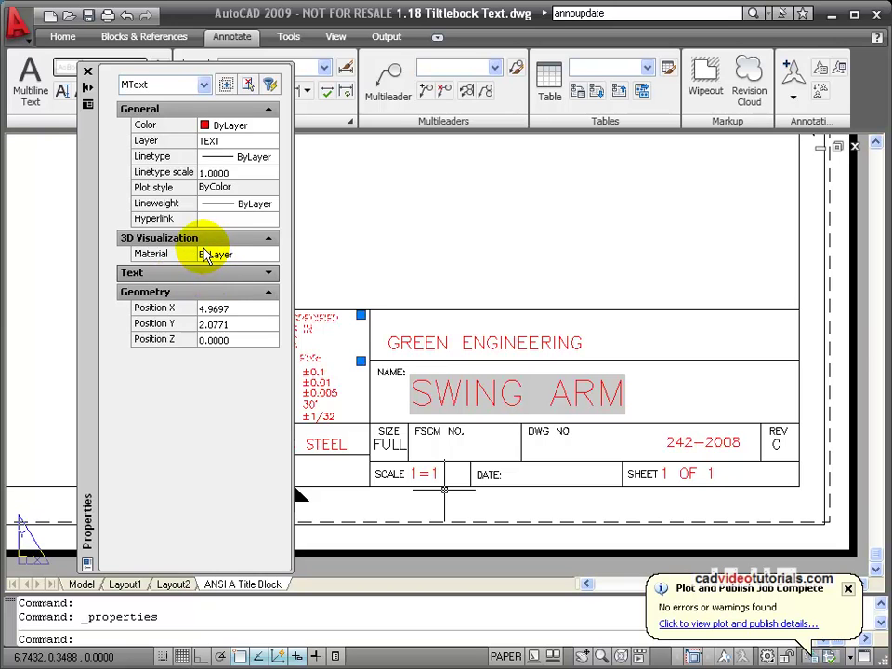
{"action": "left_click", "coordinate": [271, 274]}
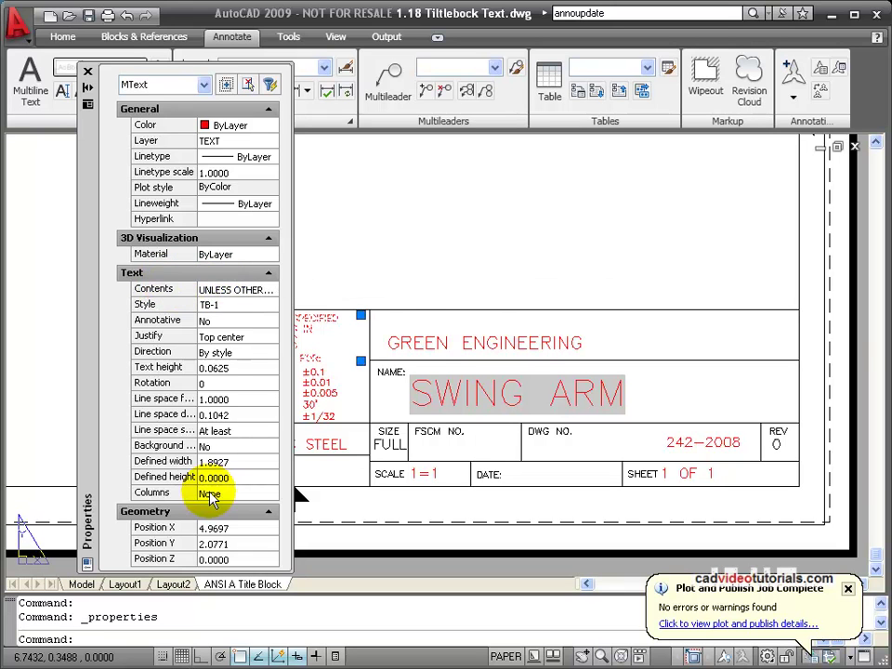
{"action": "left_click", "coordinate": [232, 293]}
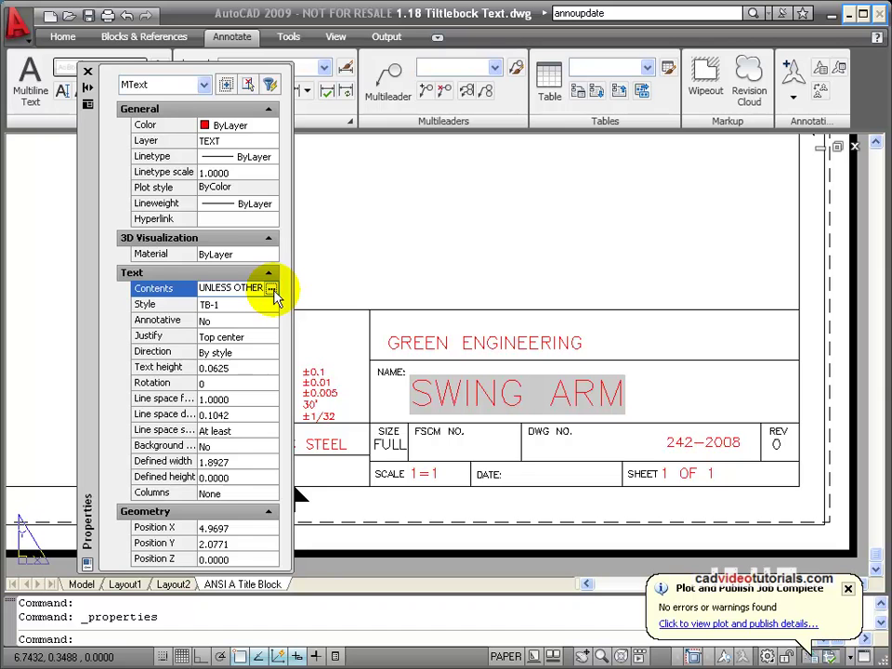
{"action": "left_click", "coordinate": [272, 290]}
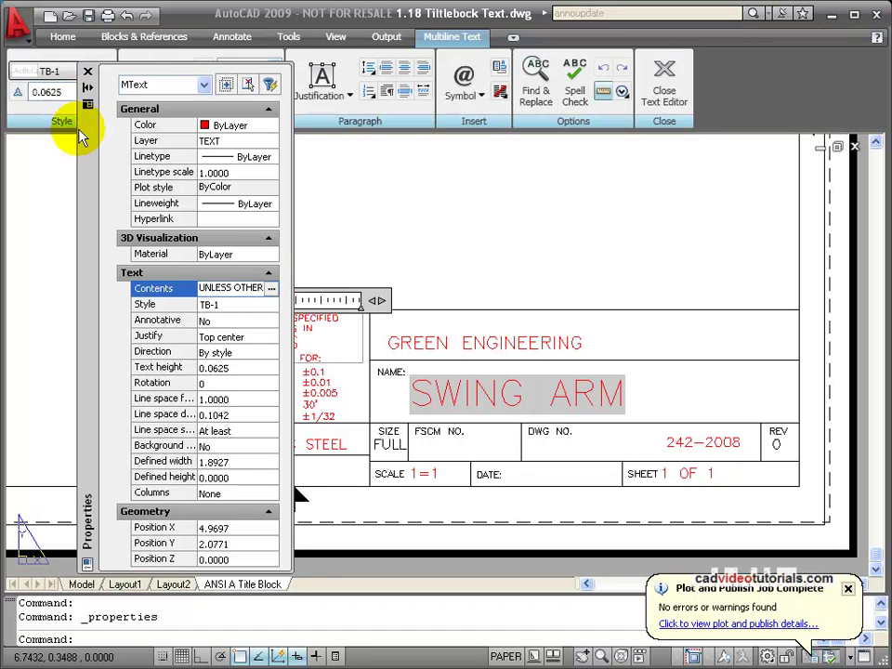
{"action": "mouse_move", "coordinate": [88, 104]}
{"action": "left_mouse_down"}
{"action": "mouse_move", "coordinate": [114, 155]}
{"action": "mouse_move", "coordinate": [630, 195]}
{"action": "mouse_move", "coordinate": [526, 179]}
{"action": "left_mouse_up"}
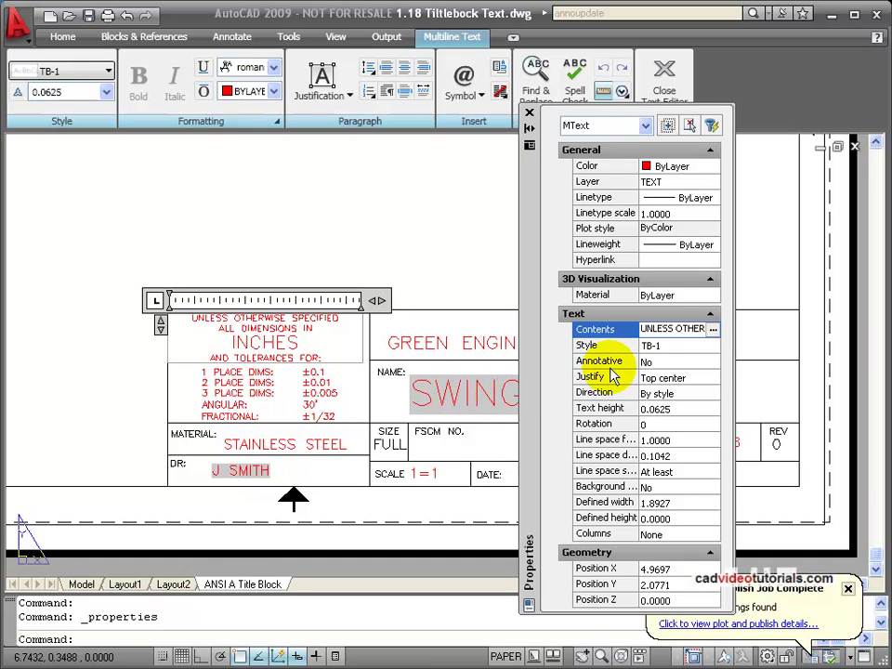
- Close the Properties palette and launch Check Spelling from the Text panel slide-out
{"action": "left_click", "coordinate": [530, 114]}
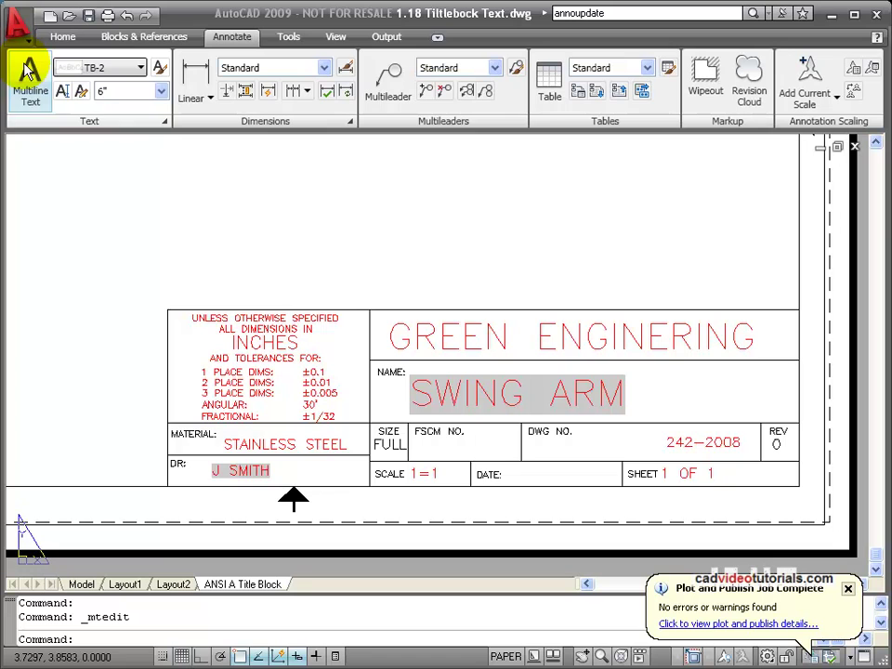
{"action": "left_click", "coordinate": [165, 123]}
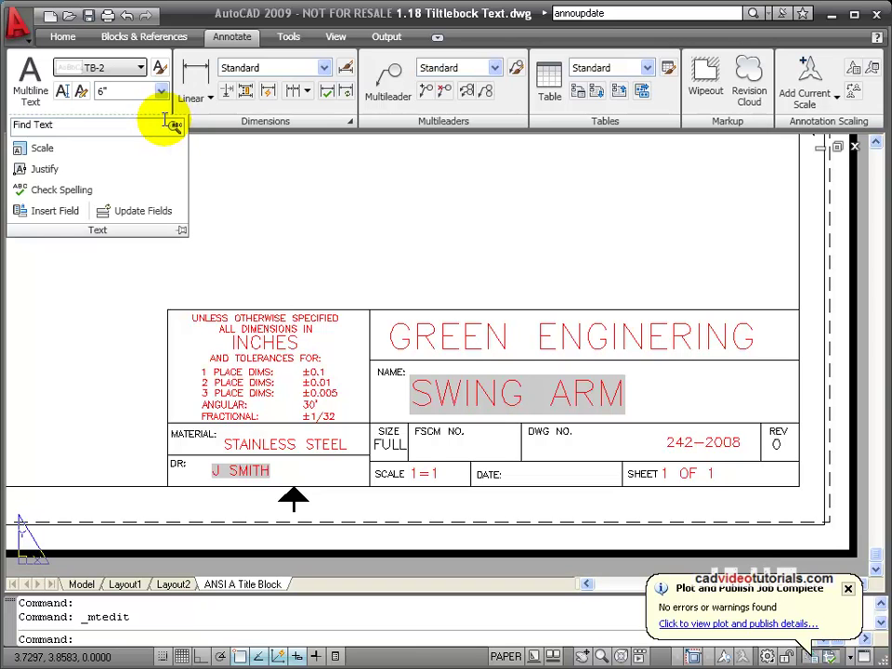
{"action": "left_click", "coordinate": [53, 193]}
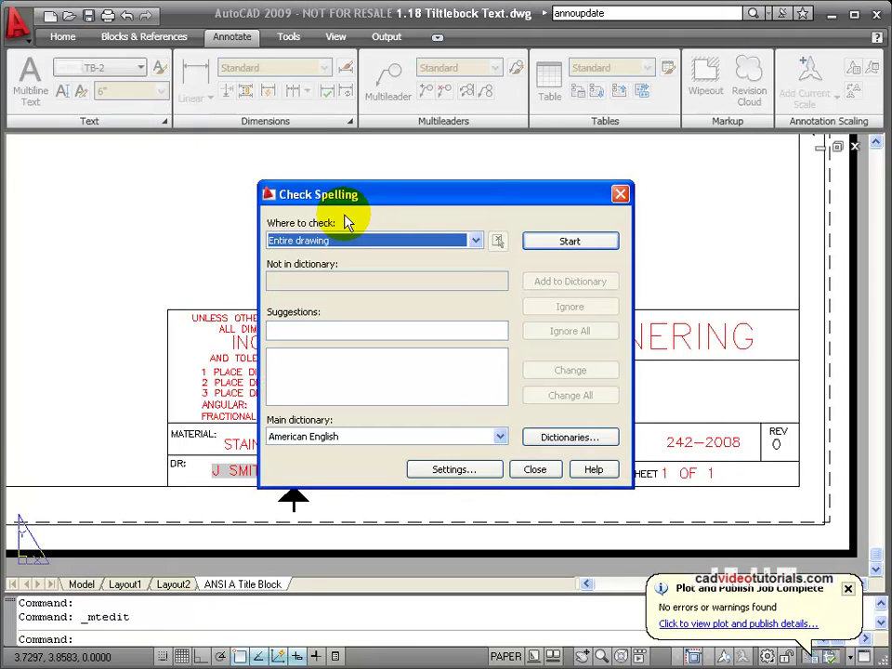
- Spell-check the entire drawing: ignore FSCM and DWG, fix ENGINERING, and confirm completion
{"action": "left_click", "coordinate": [476, 241]}
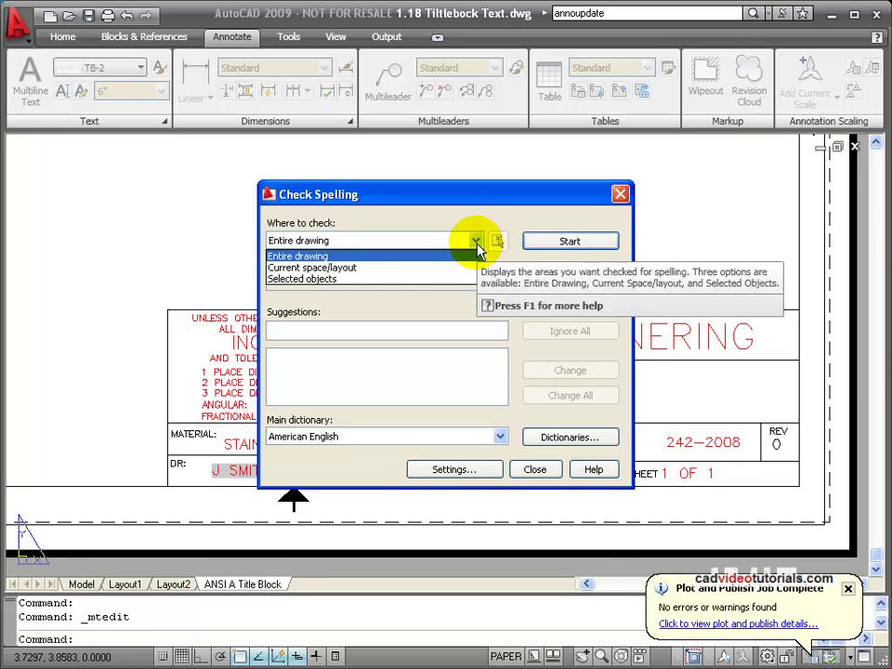
{"action": "left_click", "coordinate": [409, 253]}
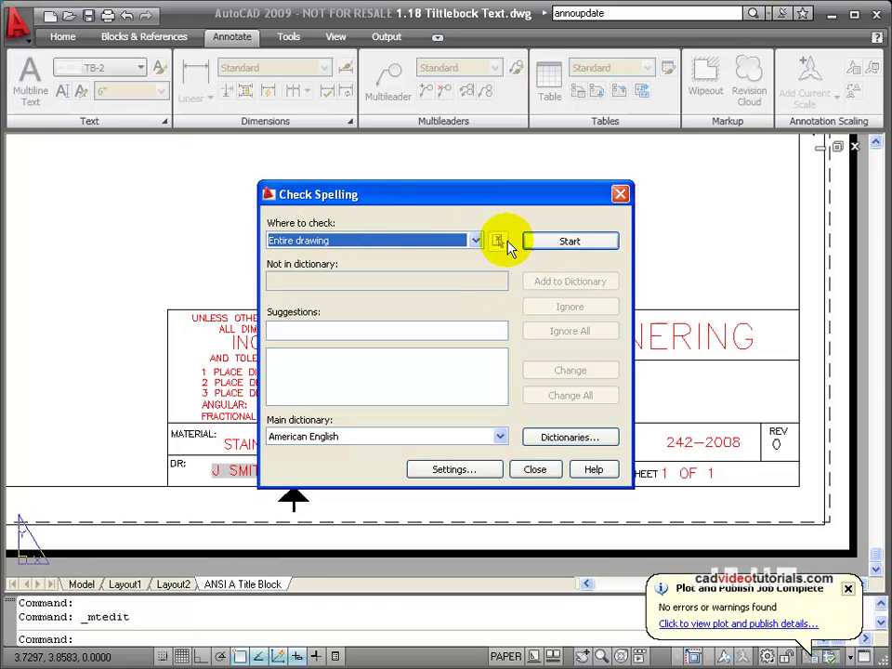
{"action": "left_click", "coordinate": [551, 241]}
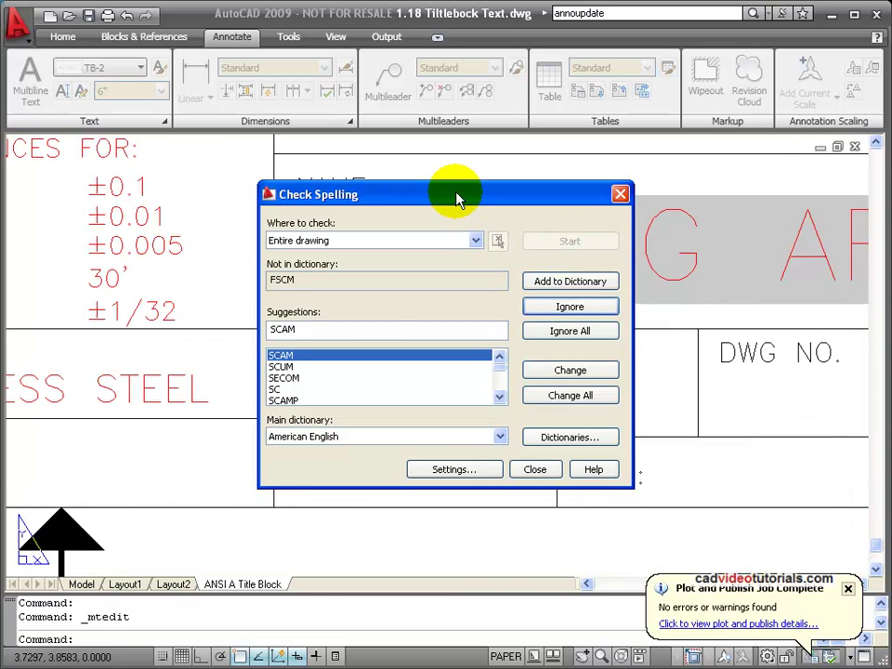
{"action": "mouse_move", "coordinate": [455, 196]}
{"action": "left_mouse_down"}
{"action": "mouse_move", "coordinate": [563, 372]}
{"action": "mouse_move", "coordinate": [687, 159]}
{"action": "mouse_move", "coordinate": [104, 163]}
{"action": "mouse_move", "coordinate": [214, 88]}
{"action": "left_mouse_up"}
{"action": "left_click", "coordinate": [337, 197]}
{"action": "left_click", "coordinate": [339, 197]}
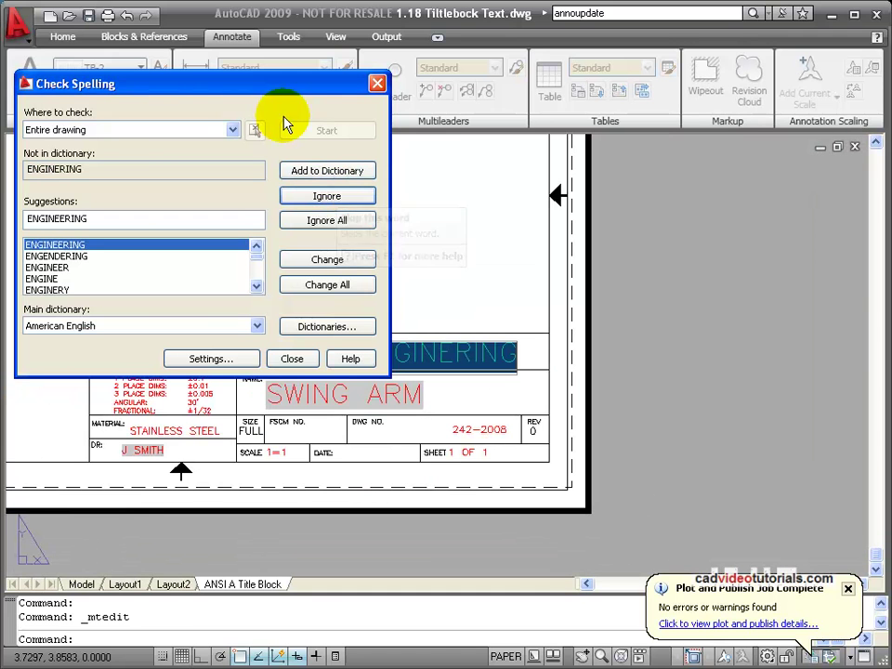
{"action": "left_click_drag", "start_coordinate": [268, 93], "coordinate": [737, 43]}
{"action": "left_click", "coordinate": [801, 212]}
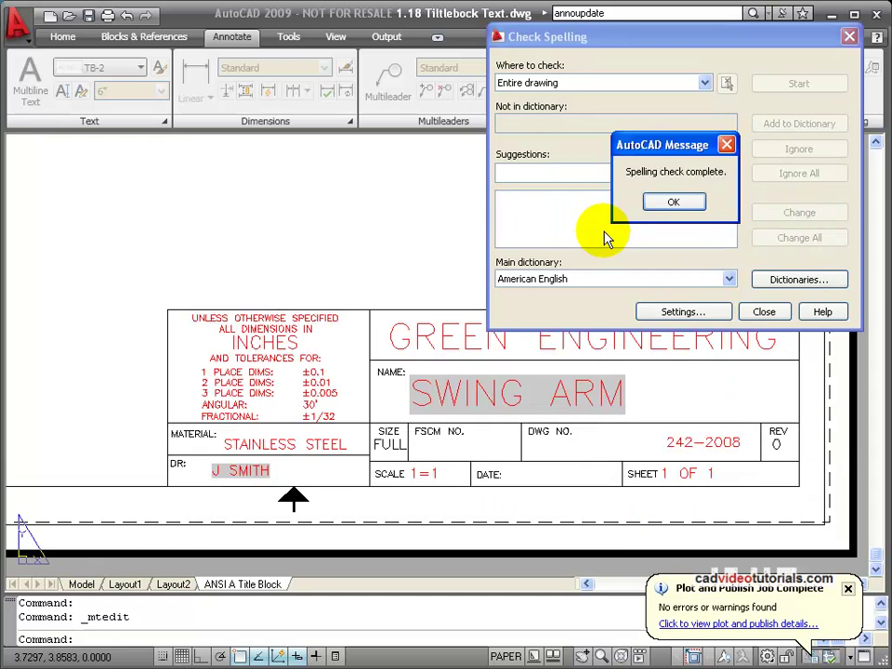
{"action": "left_click", "coordinate": [689, 201]}
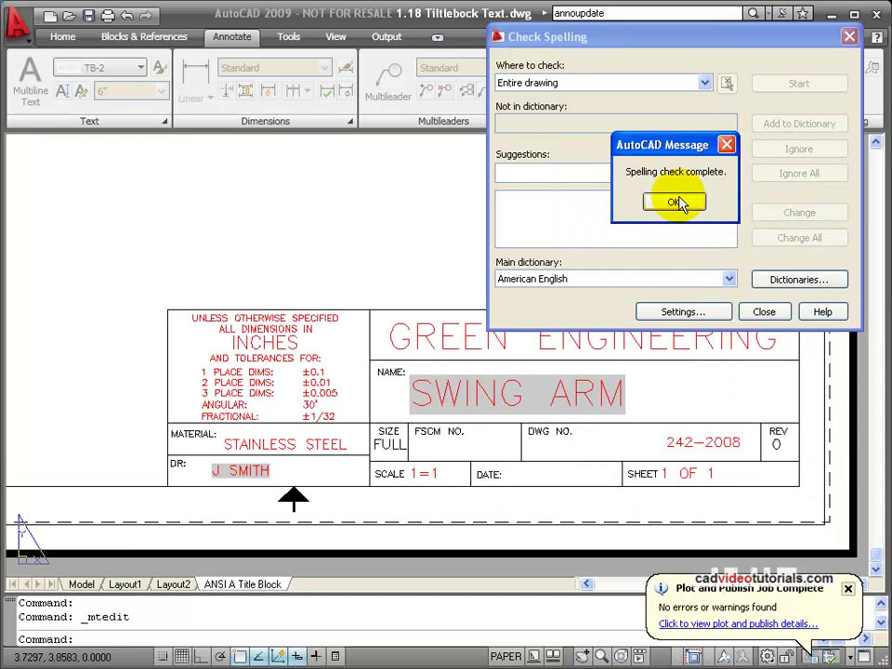